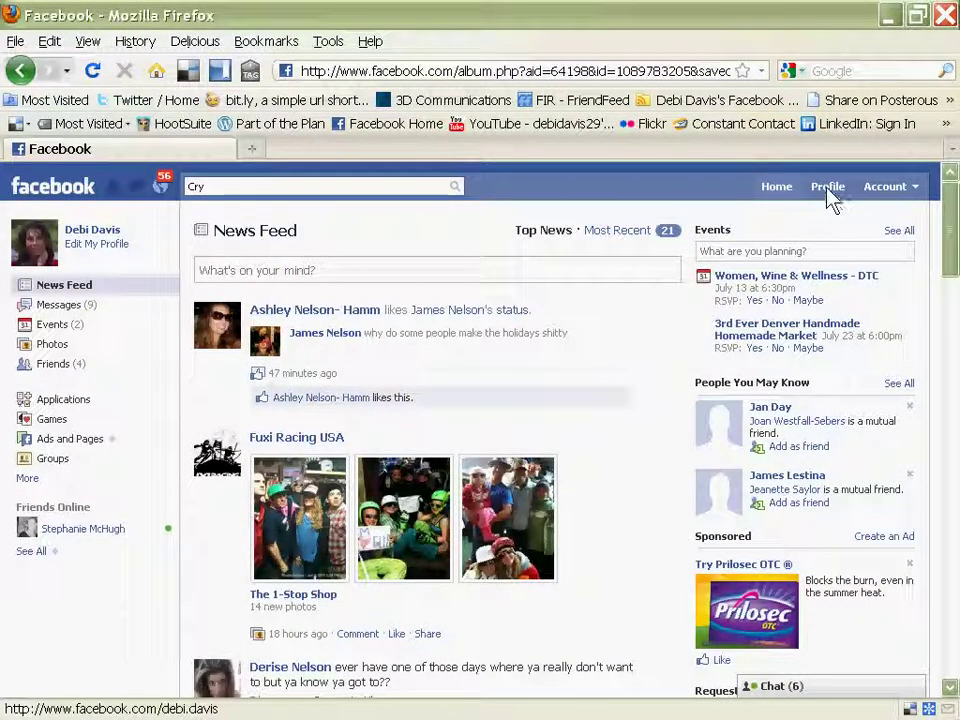
# Step: Open the Debi's Kitchen album from the albums in your profile's Photos tab
pyautogui.click(827, 190)
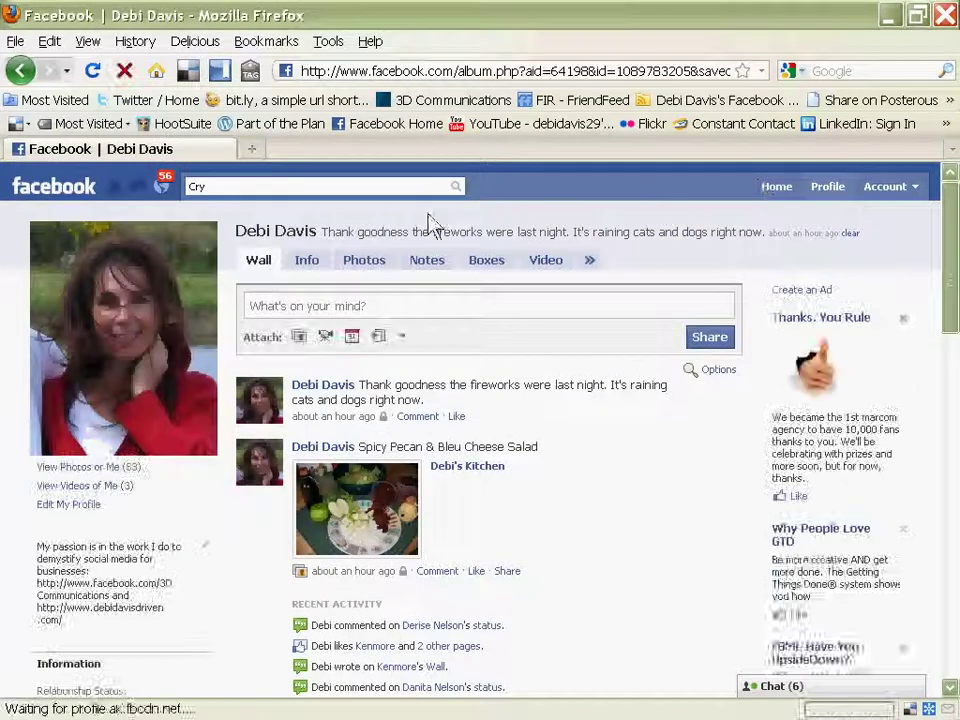
pyautogui.click(364, 260)
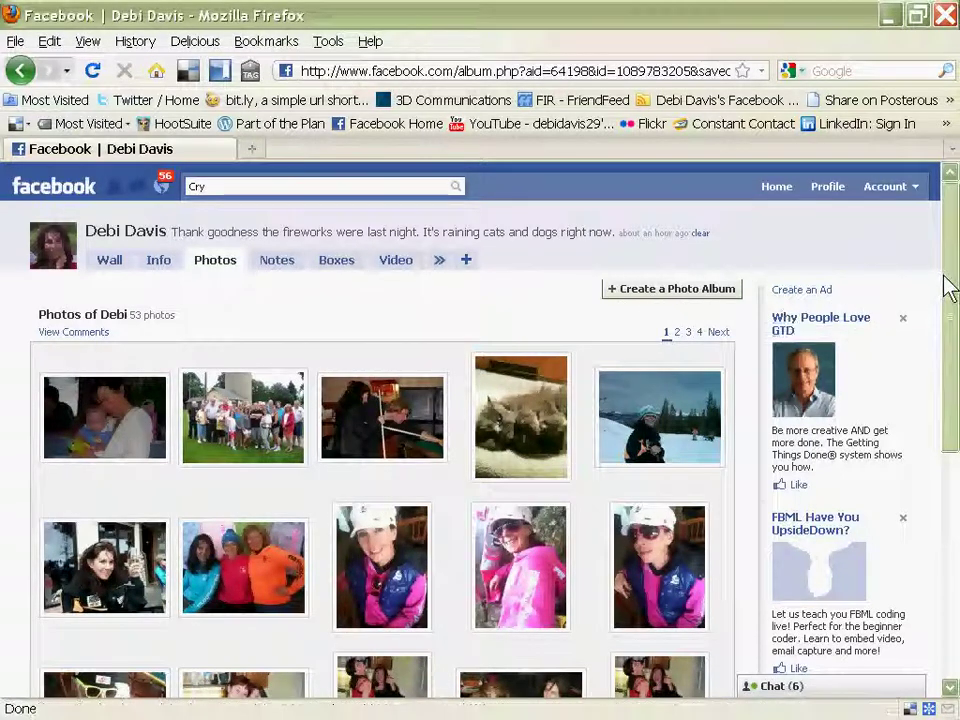
pyautogui.moveTo(950, 283); pyautogui.dragTo(945, 515)
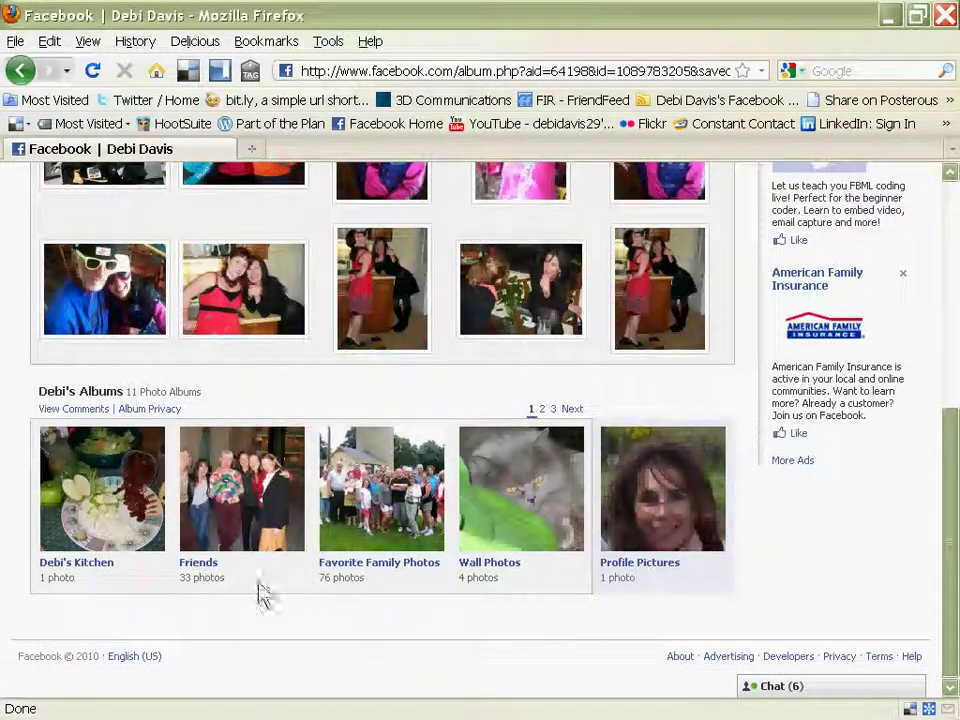
pyautogui.click(125, 563)
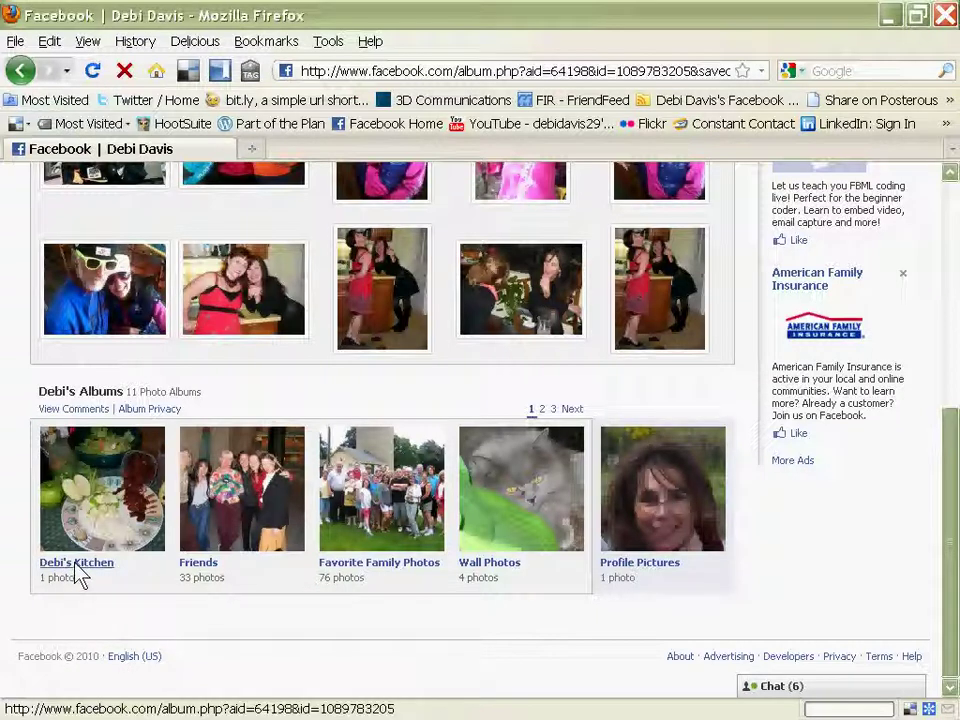
pyautogui.click(78, 565)
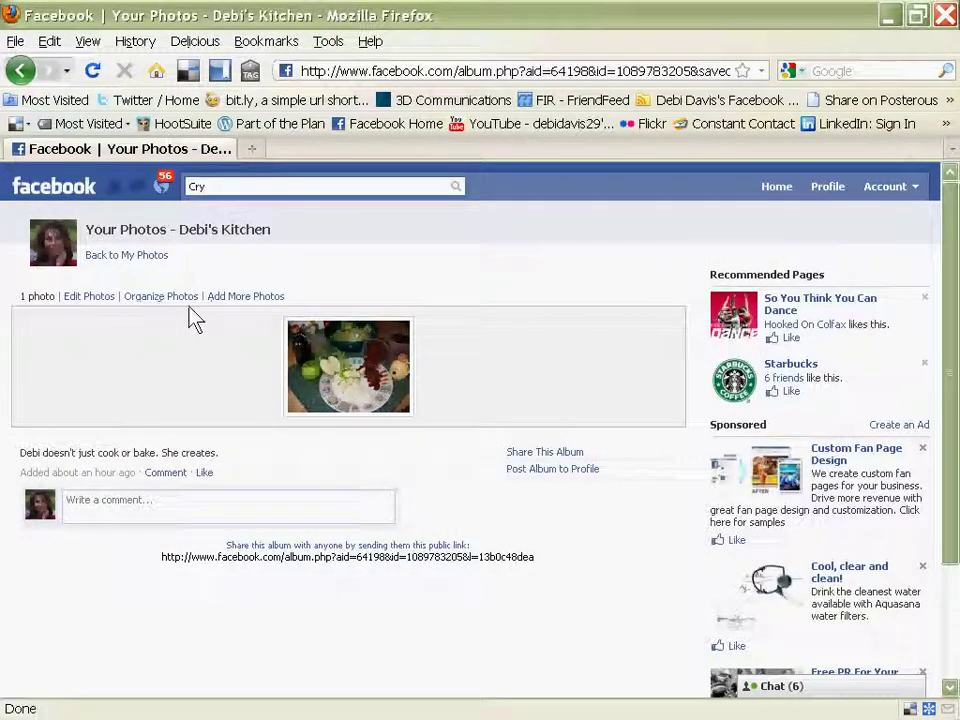
# Step: Browse to the Desktop's Pics to Upload folder and show its files as thumbnails
pyautogui.click(243, 297)
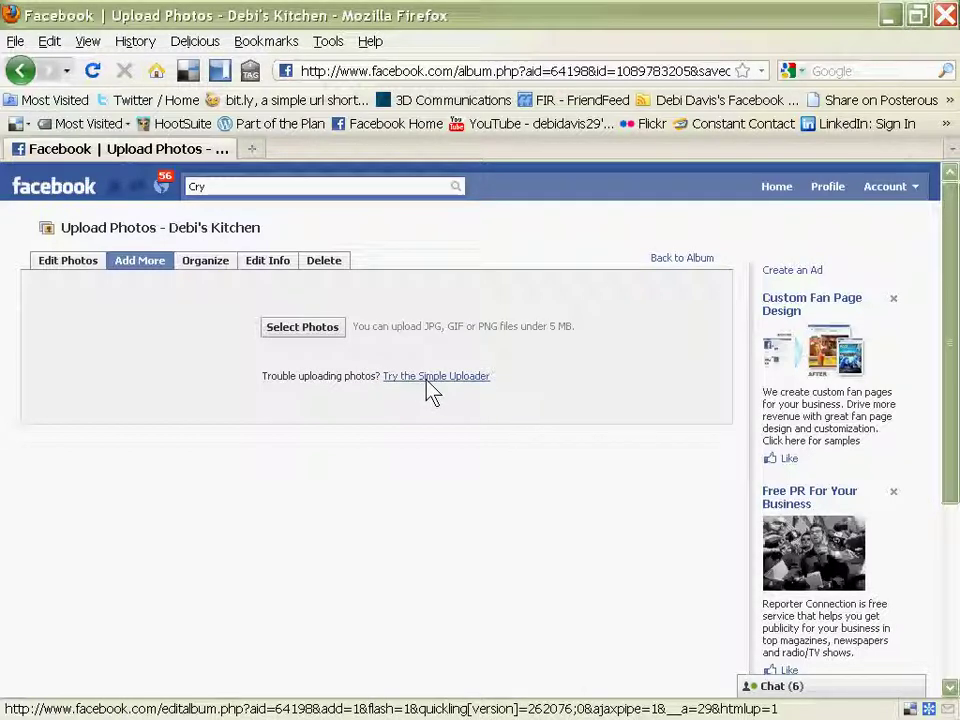
pyautogui.click(299, 339)
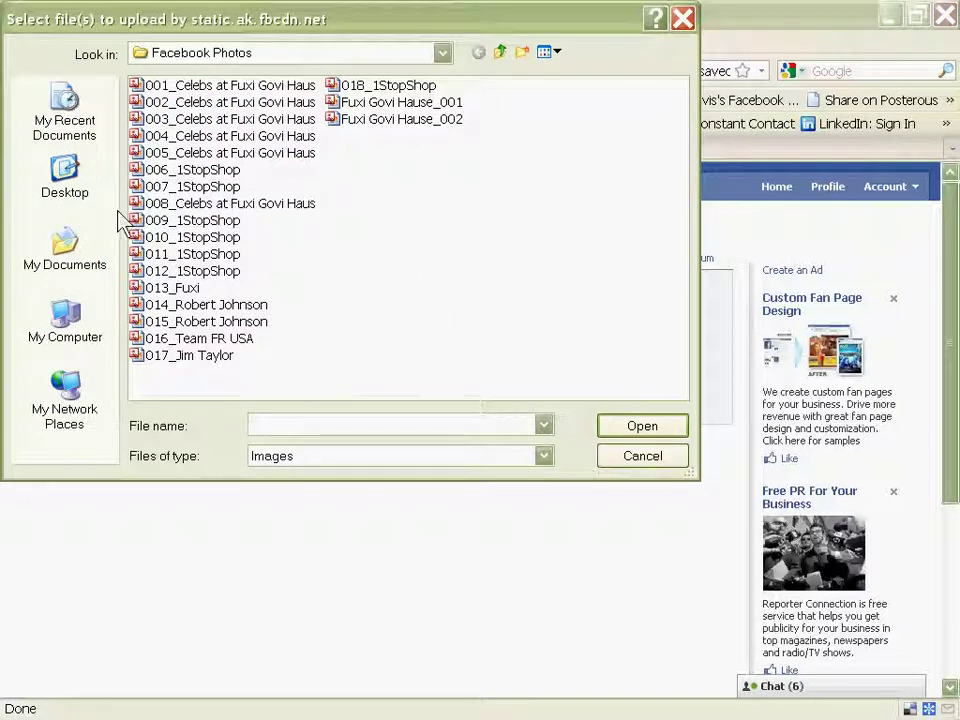
pyautogui.click(62, 176)
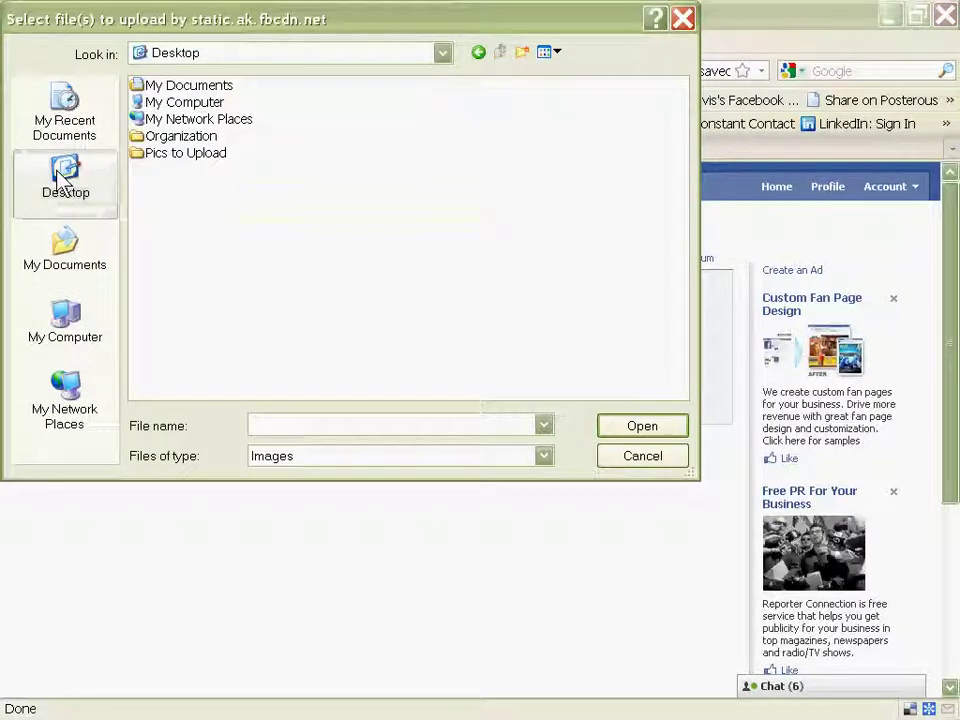
pyautogui.doubleClick(138, 156)
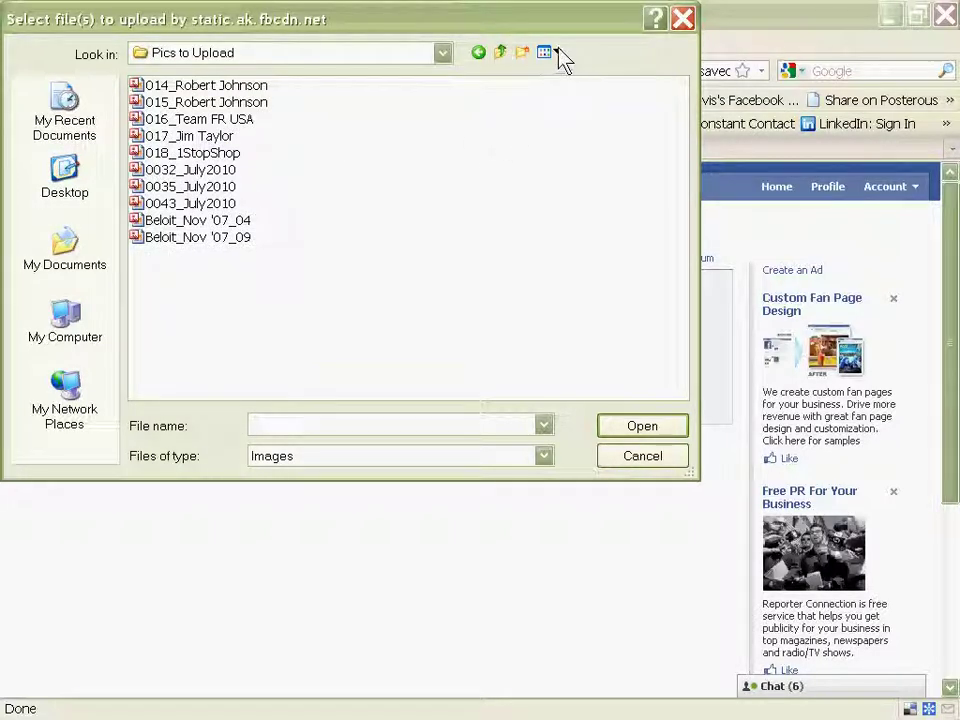
pyautogui.click(557, 52)
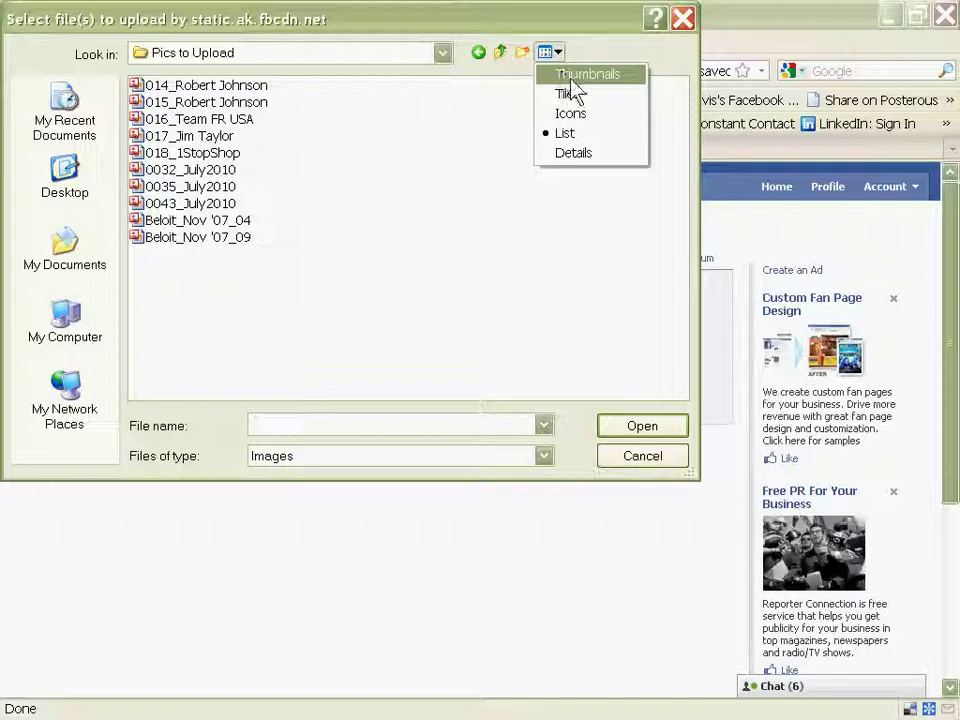
pyautogui.click(572, 80)
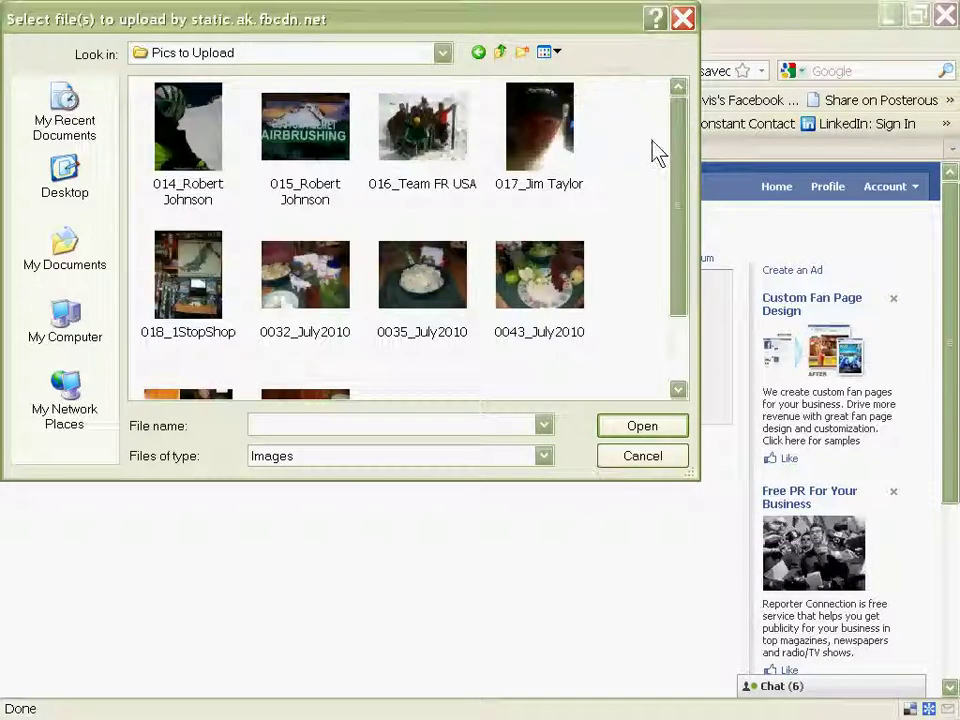
# Step: Select 0035_July2010, 0043_July2010, Beloit_Nov '07_04 and Beloit_Nov '07_09 for upload
pyautogui.moveTo(676, 143); pyautogui.dragTo(674, 193)
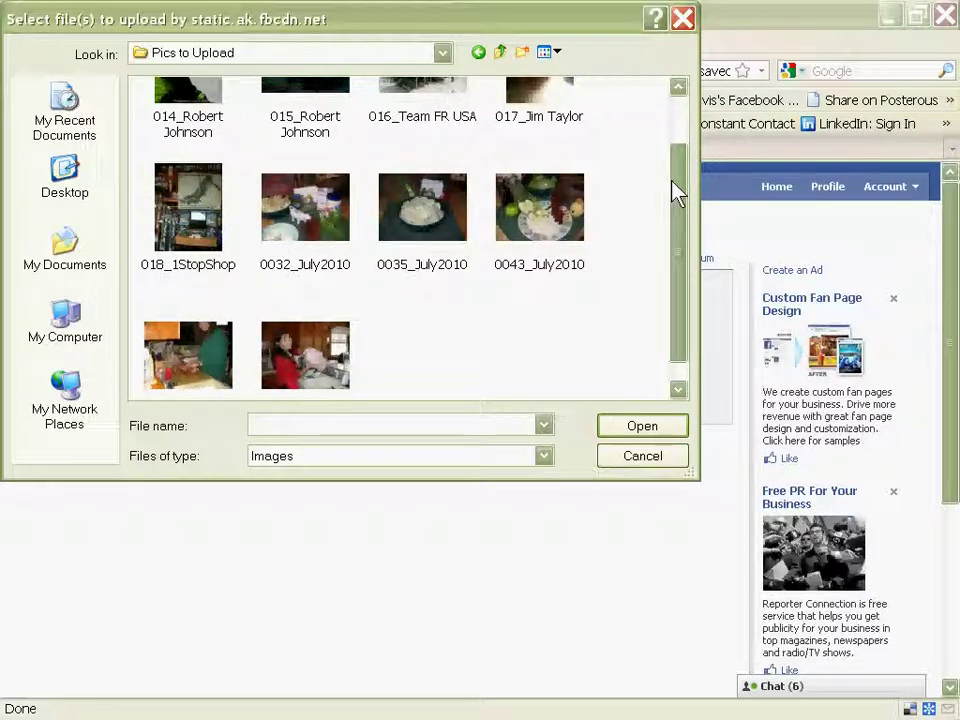
pyautogui.click(676, 193)
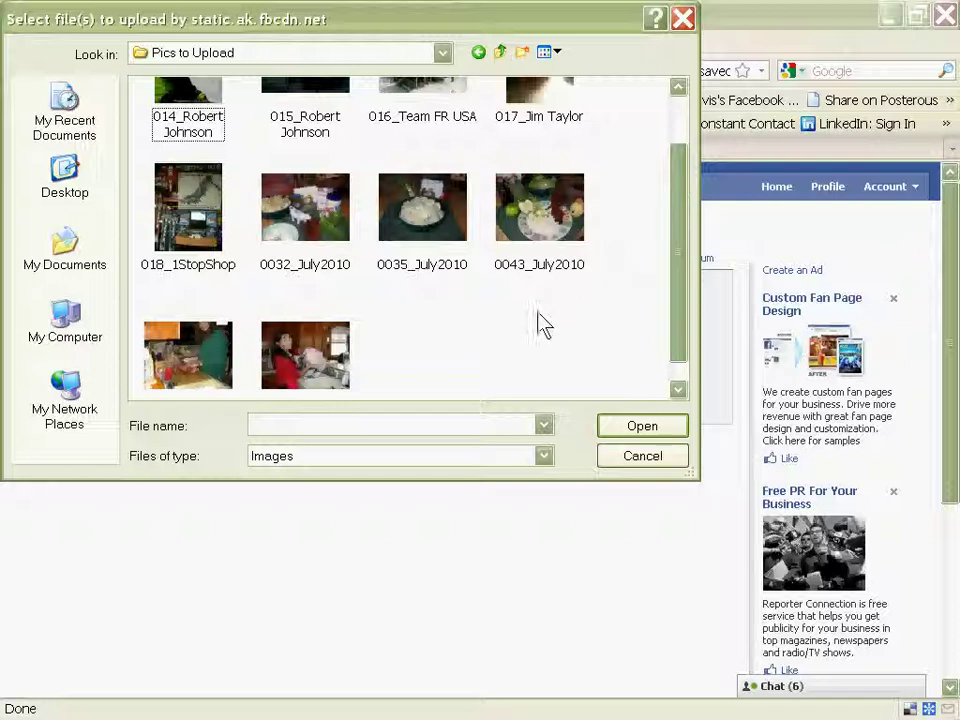
pyautogui.click(433, 229)
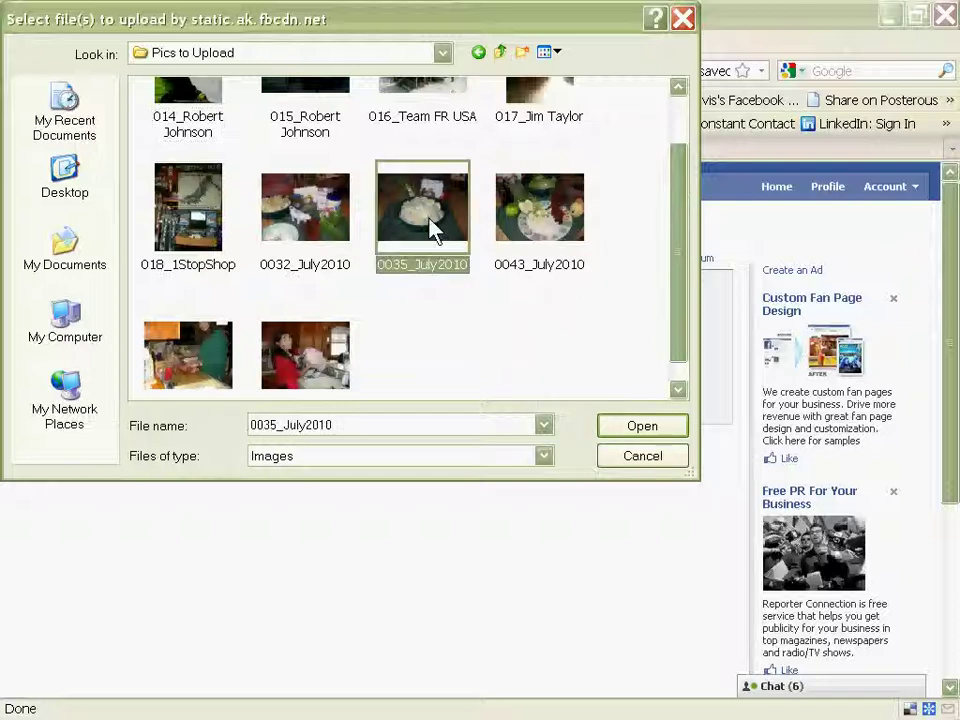
pyautogui.keyDown('ctrl'); pyautogui.click(527, 218); pyautogui.keyUp('ctrl')
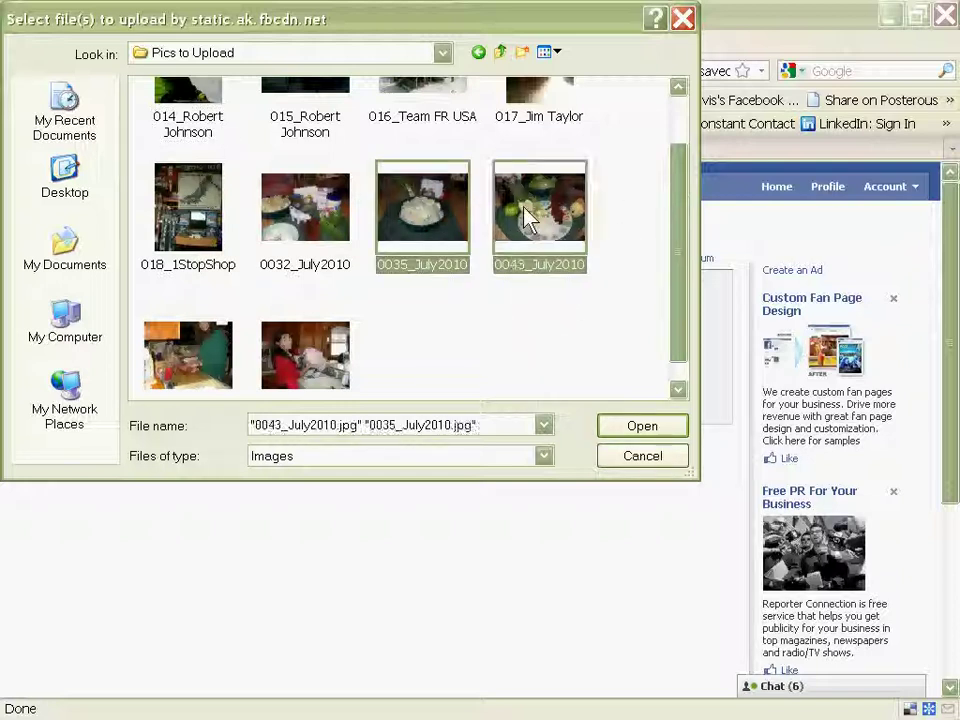
pyautogui.keyDown('ctrl'); pyautogui.click(197, 348); pyautogui.keyUp('ctrl')
pyautogui.keyDown('ctrl'); pyautogui.click(299, 346); pyautogui.keyUp('ctrl')
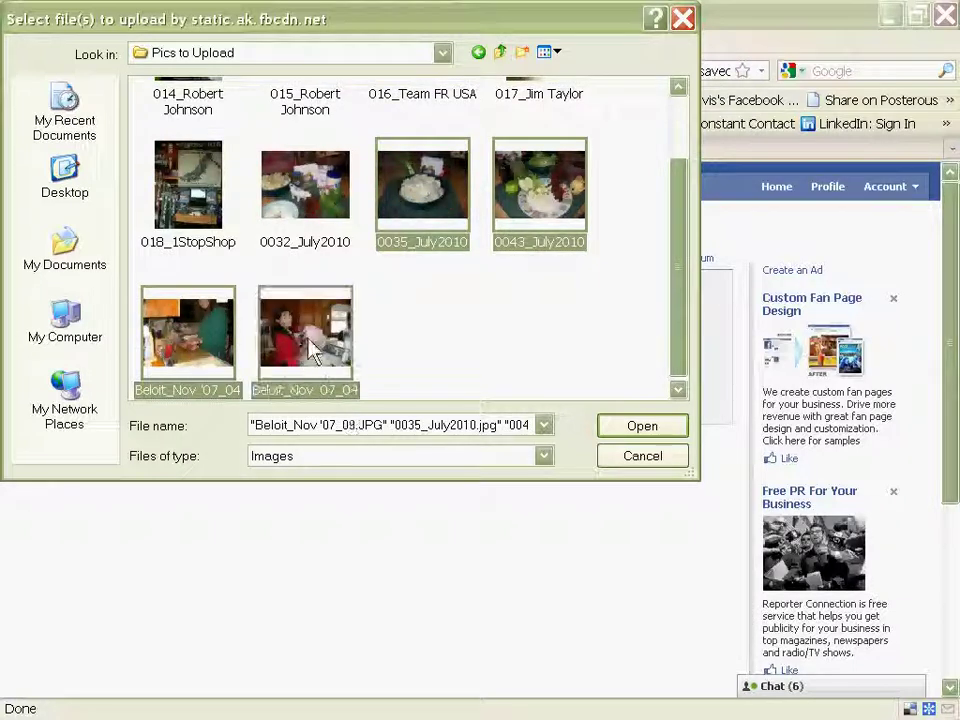
pyautogui.click(630, 430)
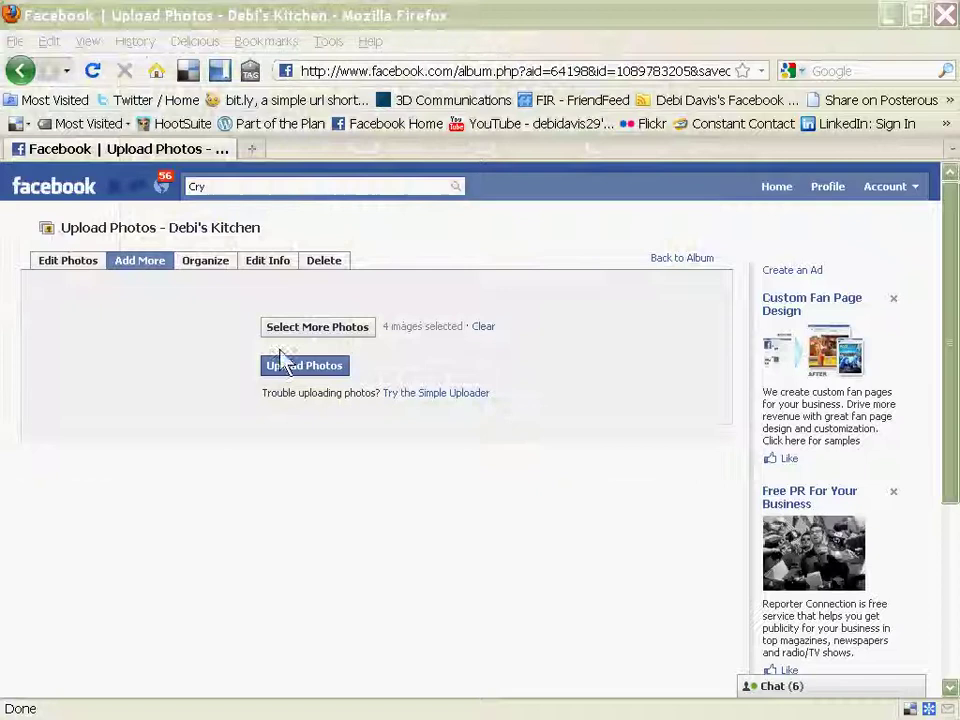
# Step: Upload the four selected photos, bringing Debi's Kitchen to five photos
pyautogui.click(290, 372)
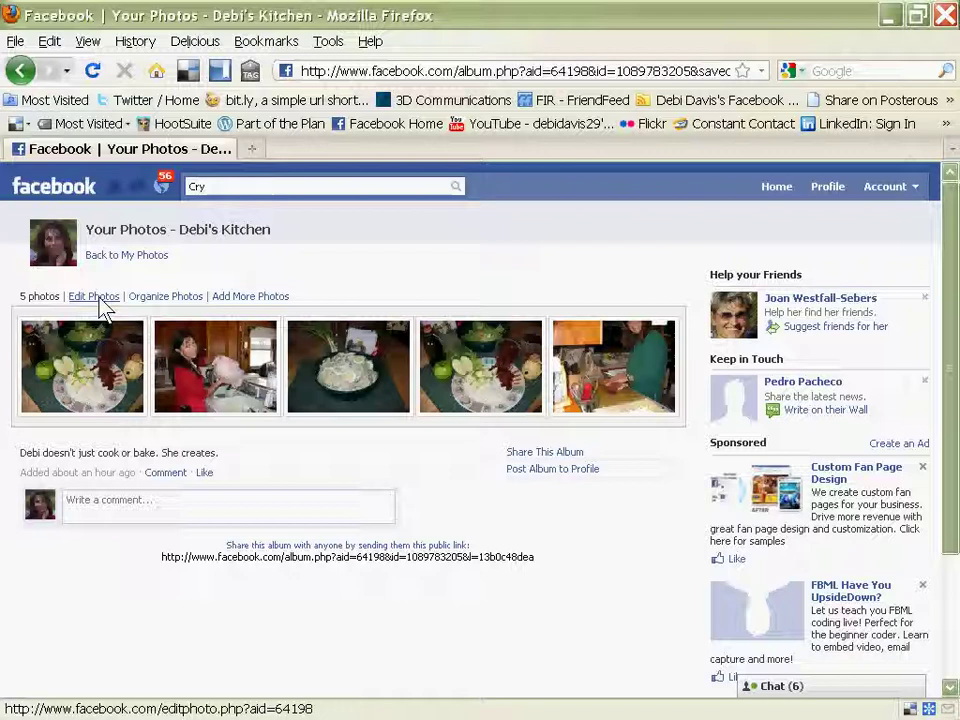
# Step: Tag yourself on the woman in the album's second photo and finish tagging
pyautogui.click(192, 378)
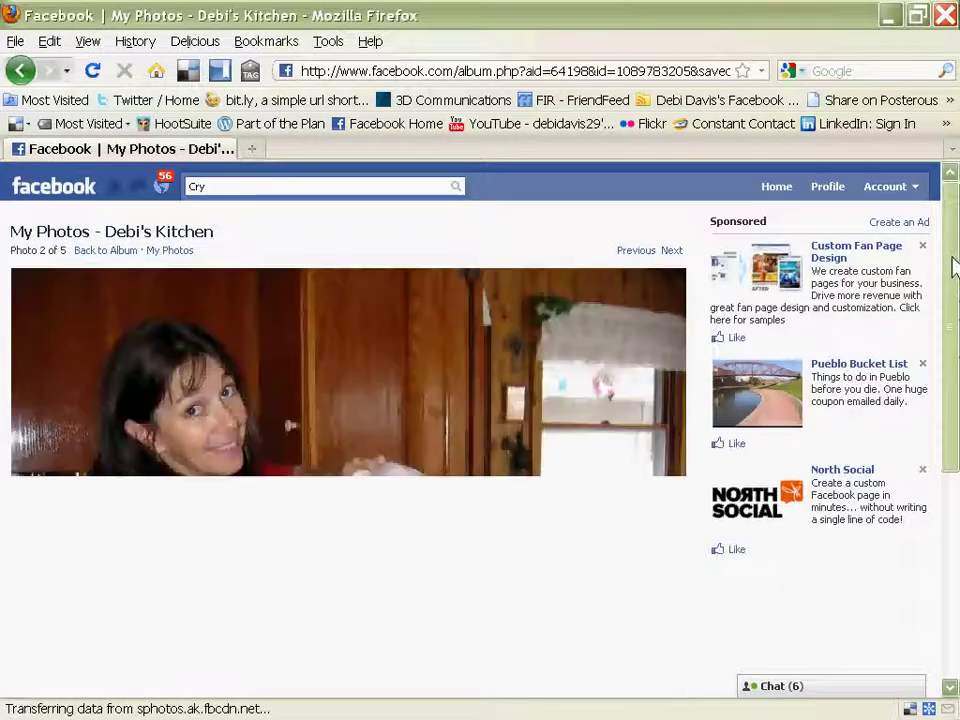
pyautogui.moveTo(953, 262); pyautogui.dragTo(953, 403)
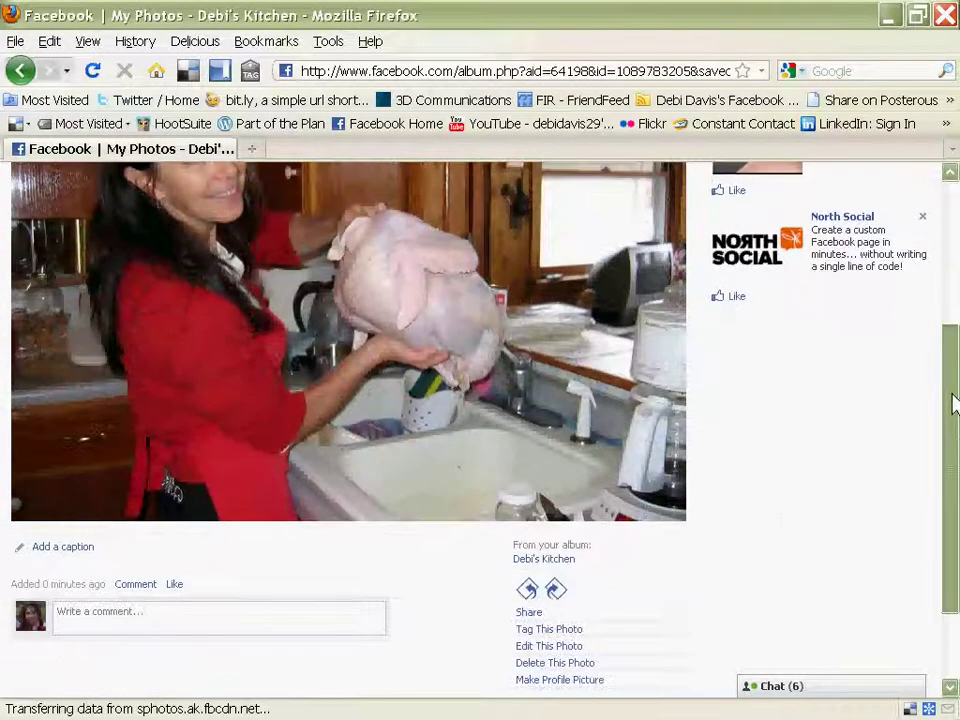
pyautogui.click(549, 632)
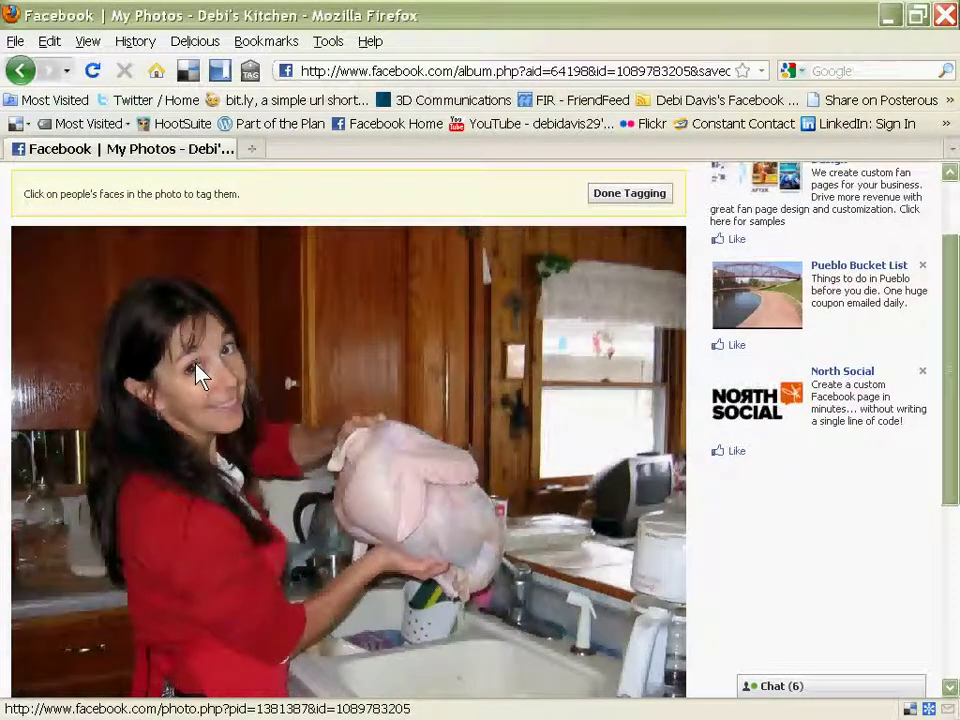
pyautogui.click(200, 375)
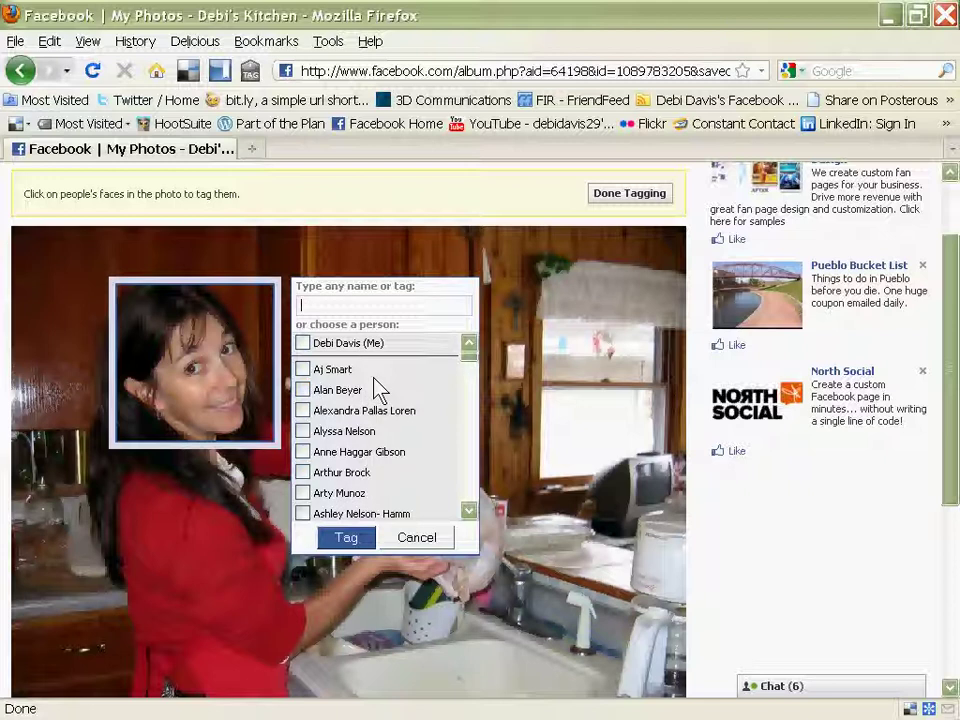
pyautogui.click(303, 344)
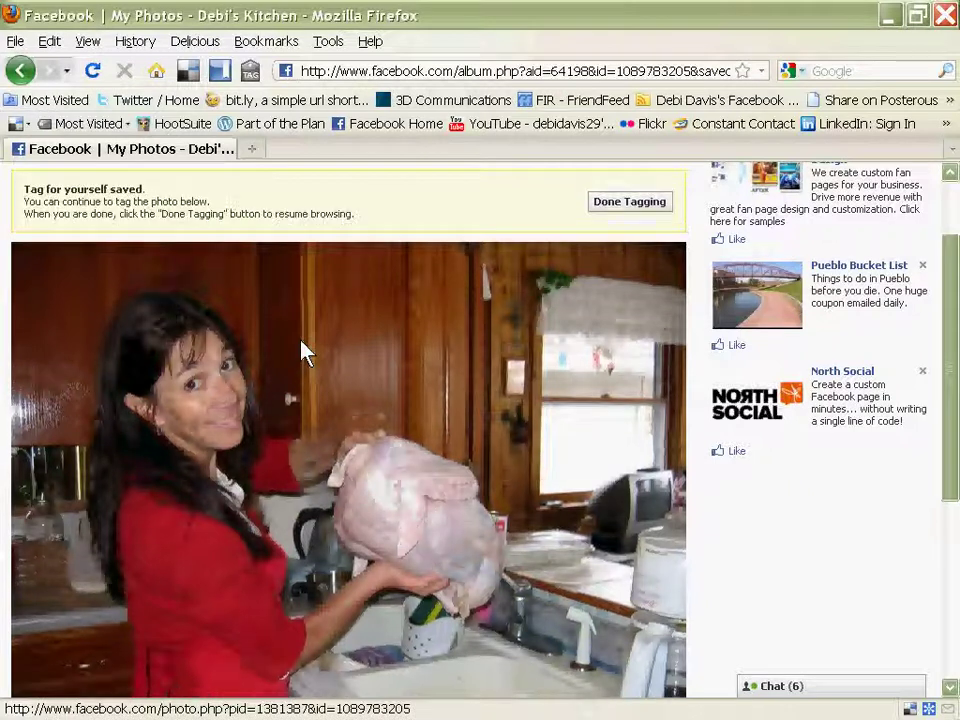
pyautogui.click(632, 205)
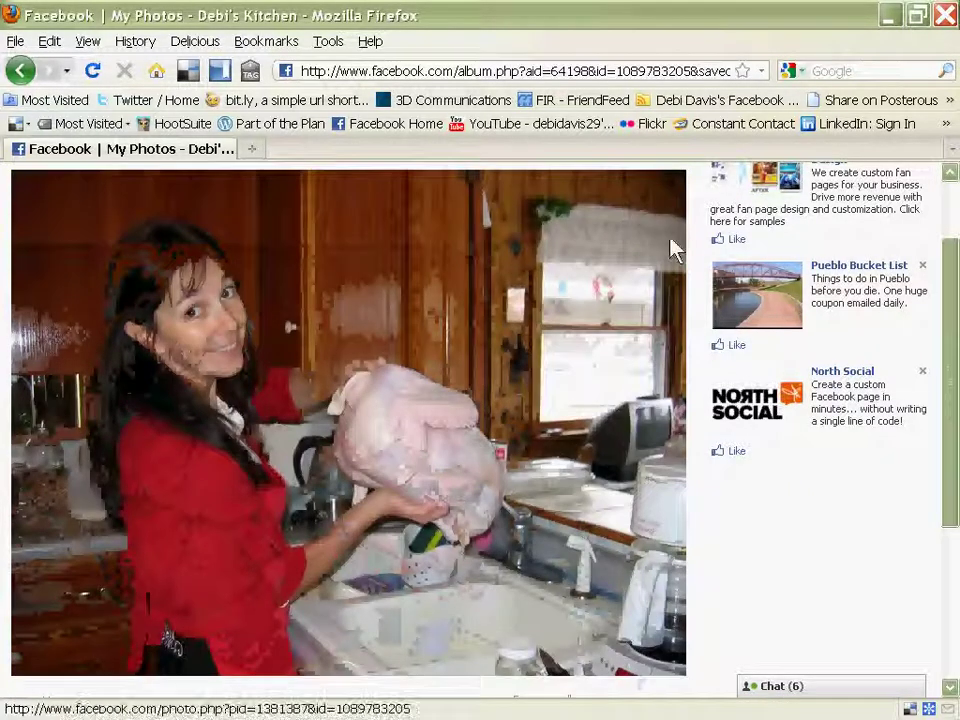
pyautogui.moveTo(952, 313); pyautogui.dragTo(940, 270)
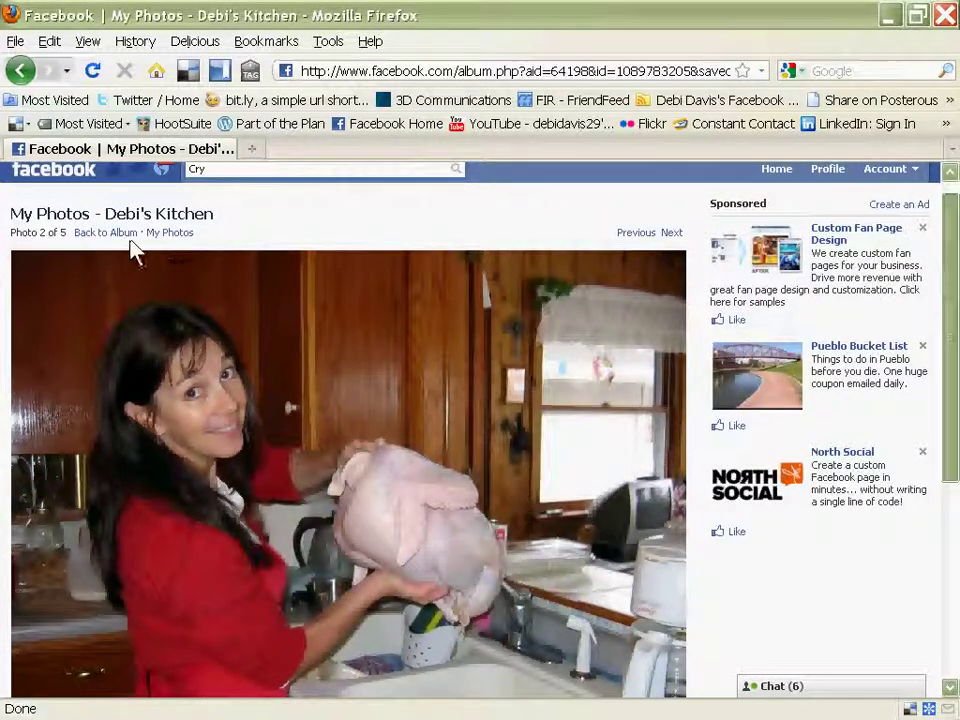
# Step: Tag a friend on the woman in green in photo 5, then return to the album
pyautogui.click(103, 234)
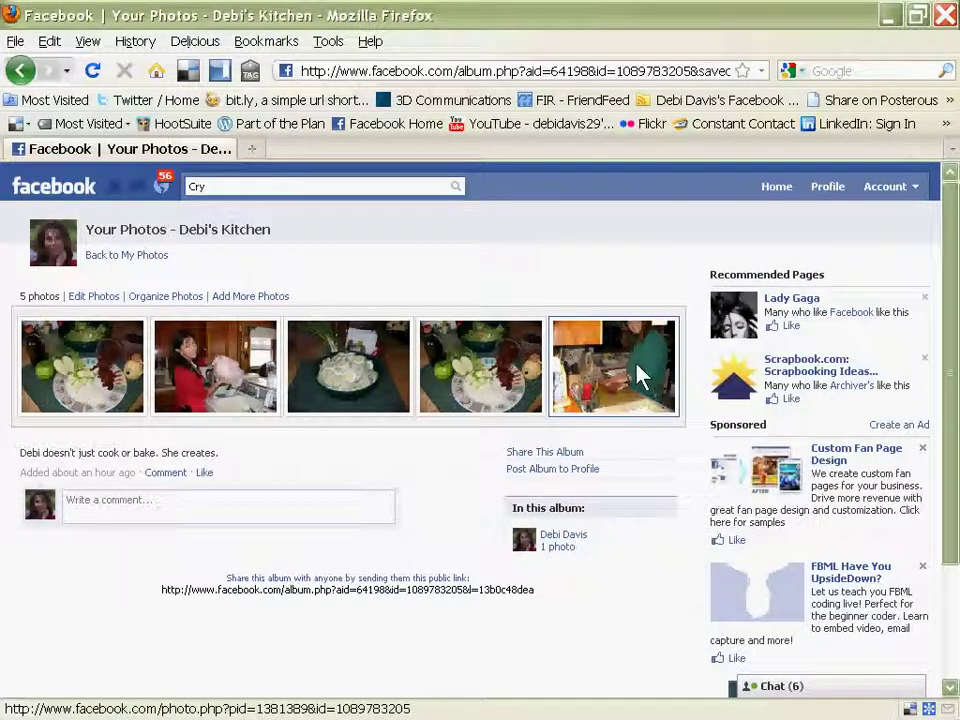
pyautogui.click(640, 375)
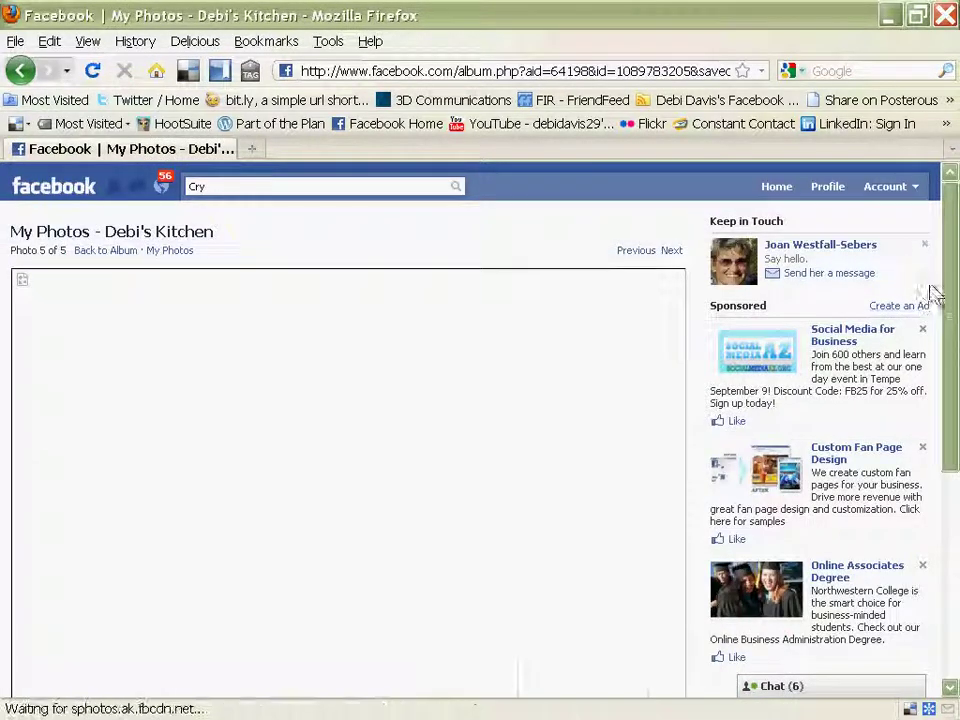
pyautogui.moveTo(953, 272); pyautogui.dragTo(953, 399)
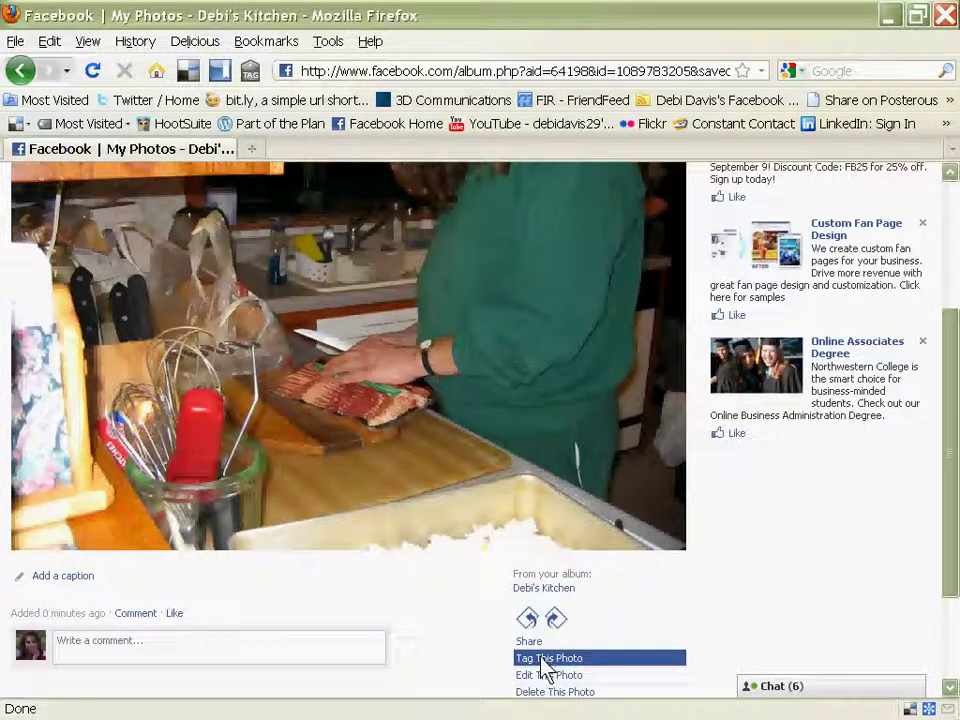
pyautogui.click(545, 659)
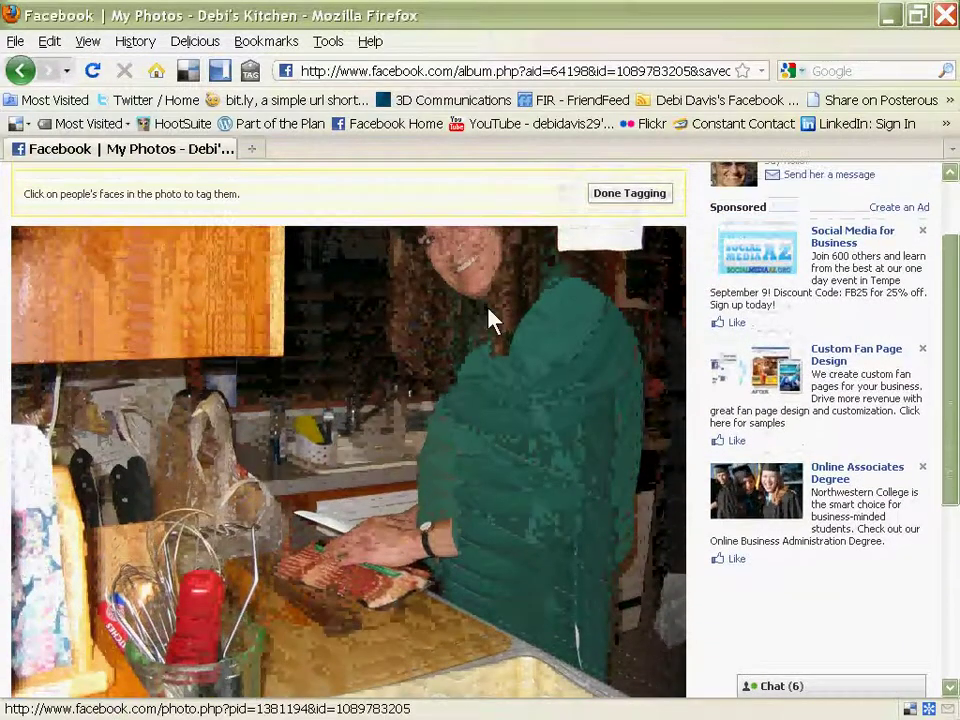
pyautogui.click(468, 268)
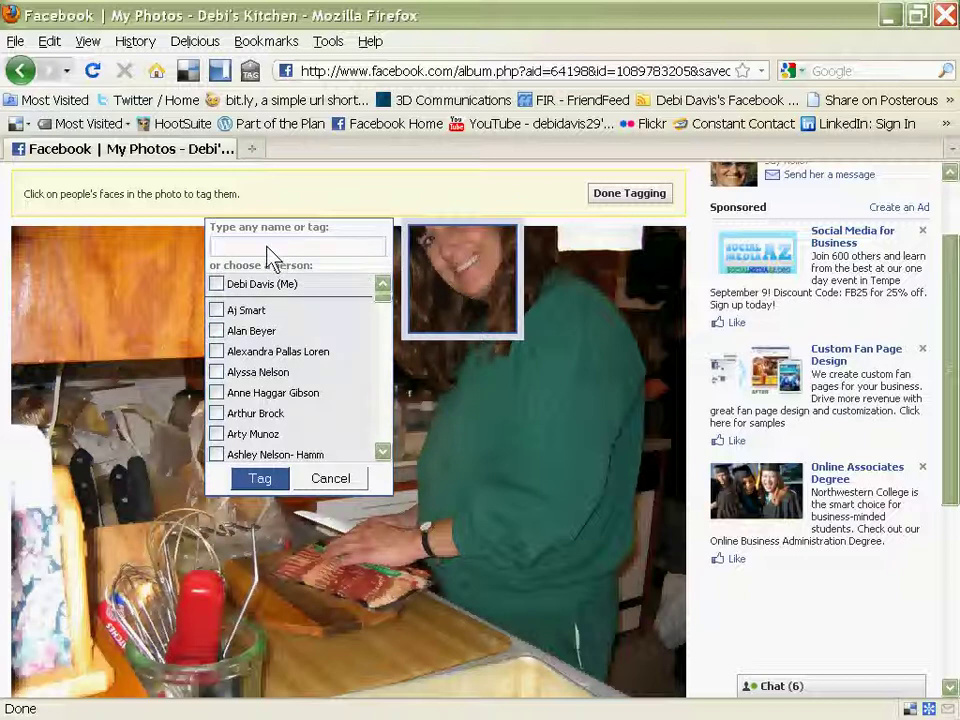
pyautogui.write('Dyan')
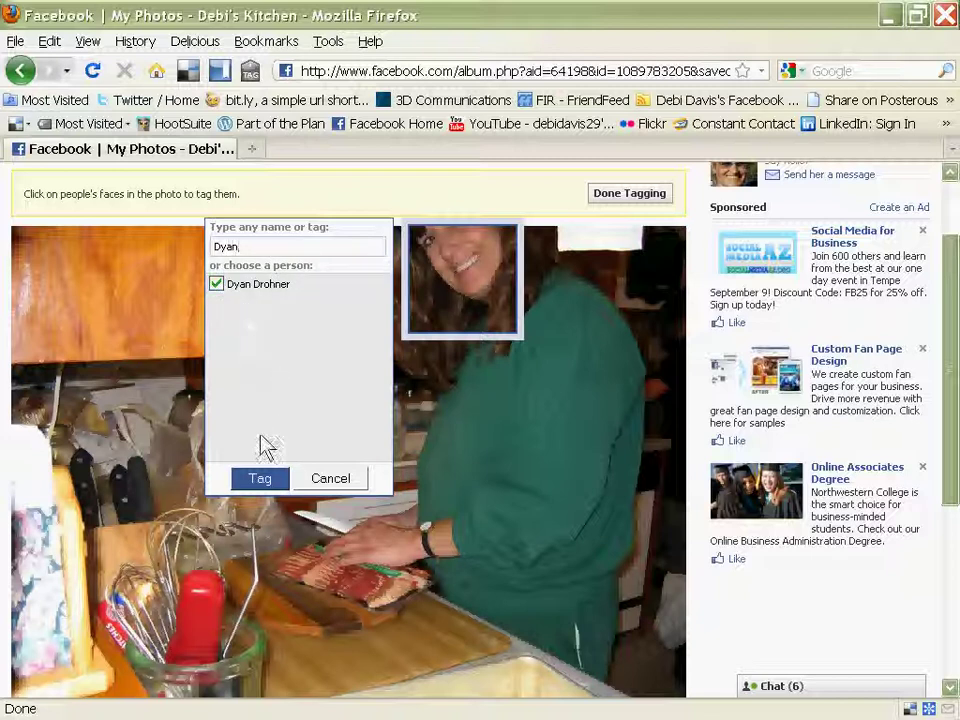
pyautogui.click(258, 484)
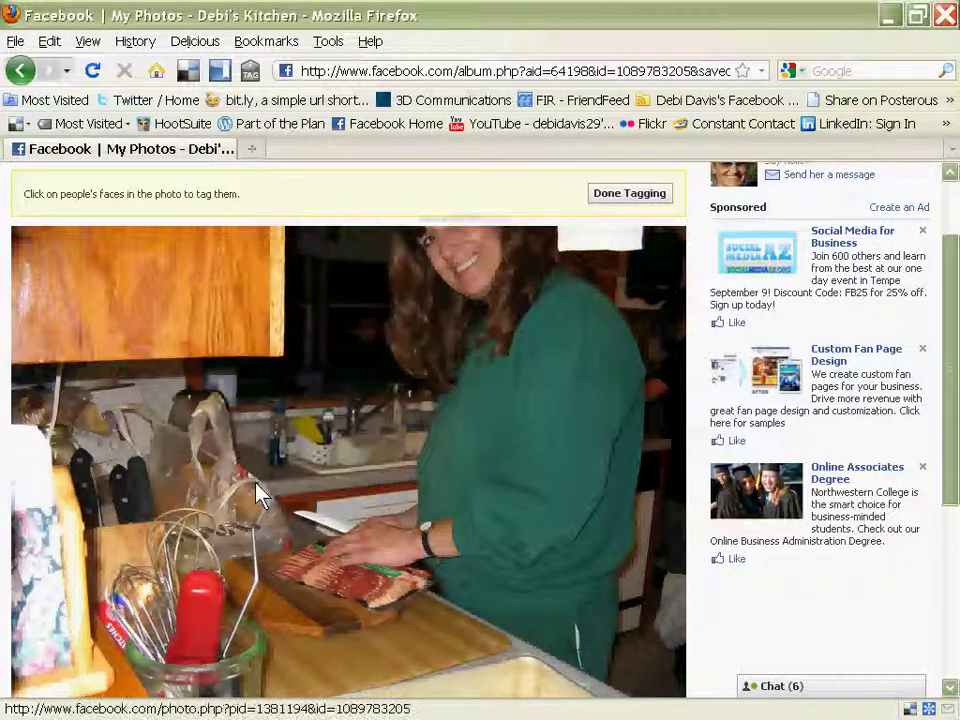
pyautogui.click(648, 208)
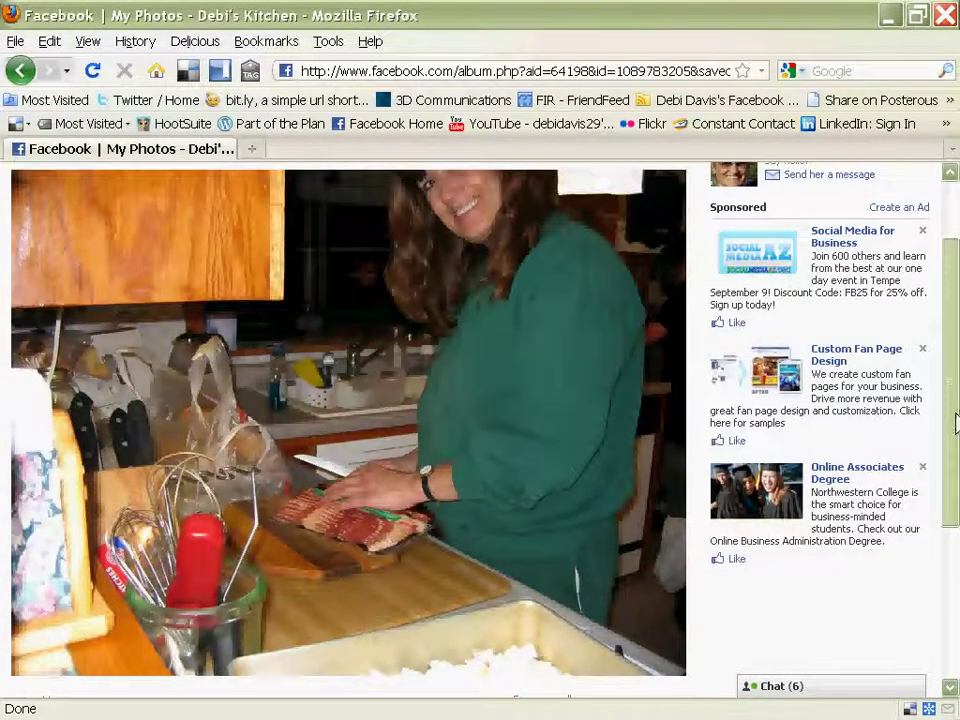
pyautogui.moveTo(955, 425); pyautogui.dragTo(949, 370)
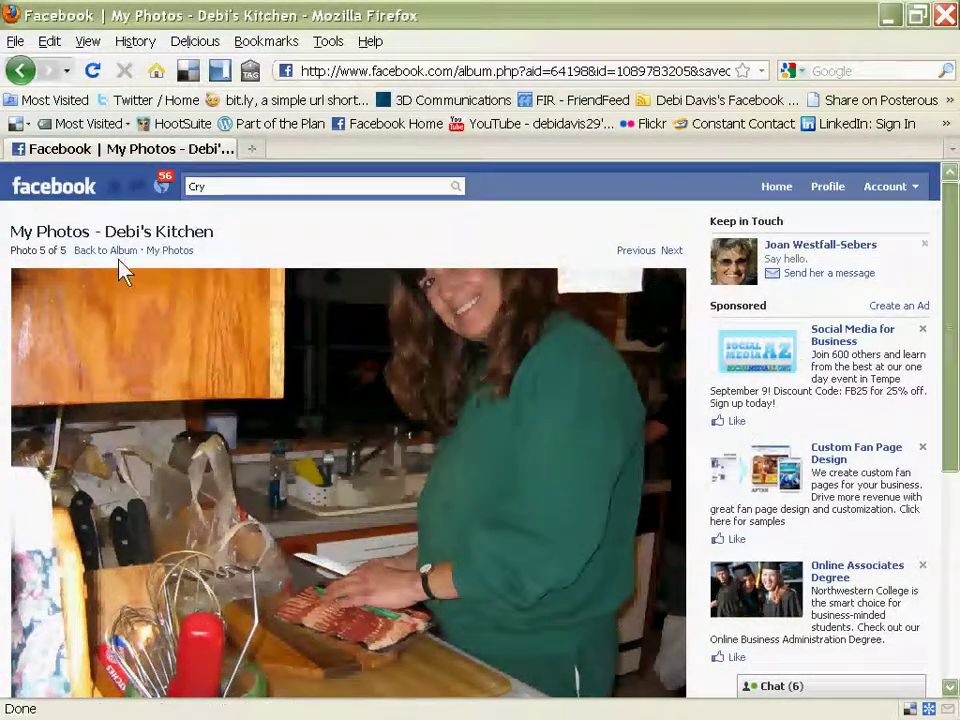
pyautogui.click(110, 251)
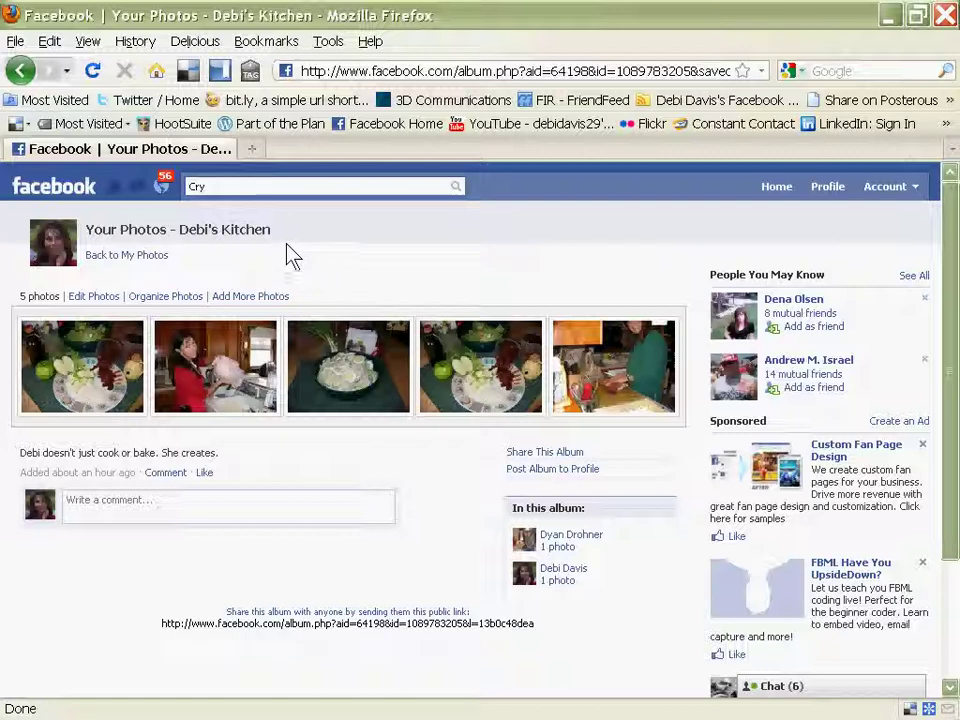
# Step: Open the album's Edit Info page and expand its Privacy dropdown
pyautogui.click(101, 298)
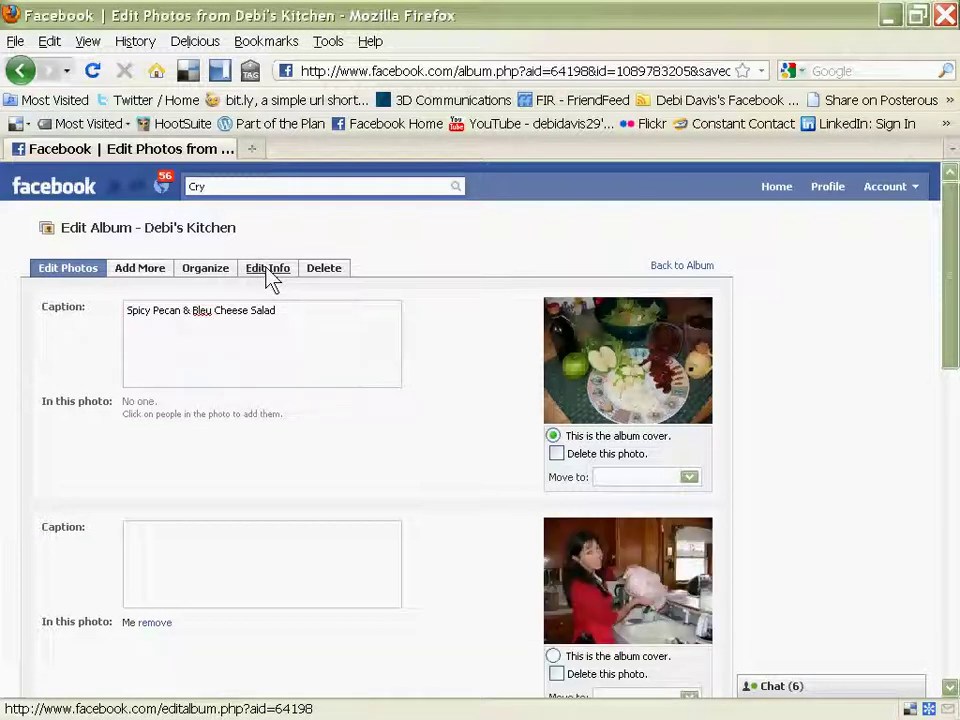
pyautogui.click(266, 270)
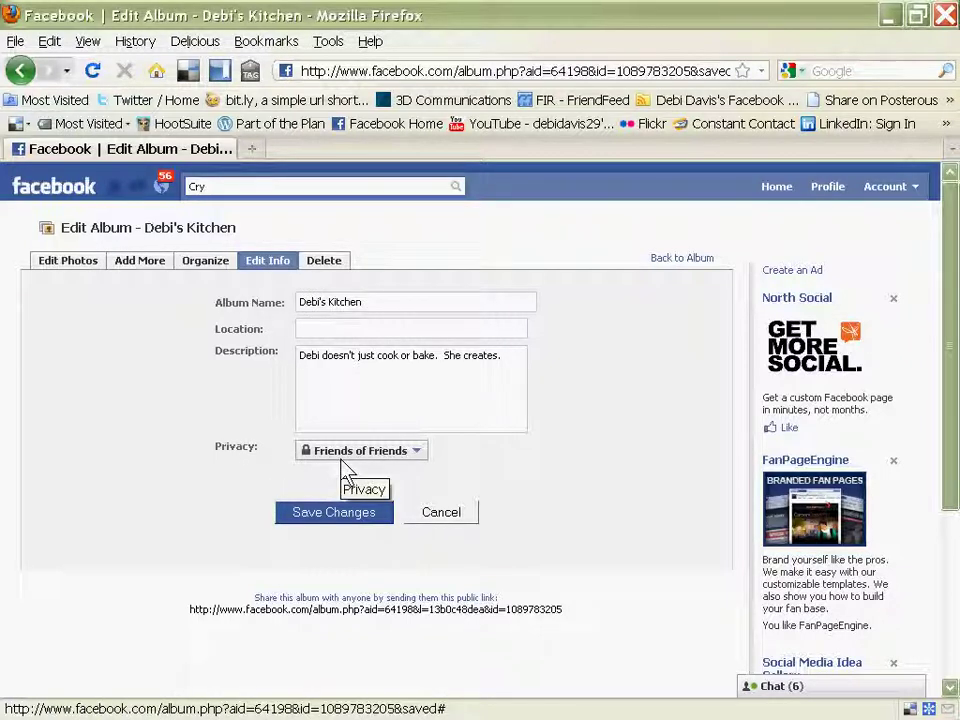
pyautogui.click(417, 456)
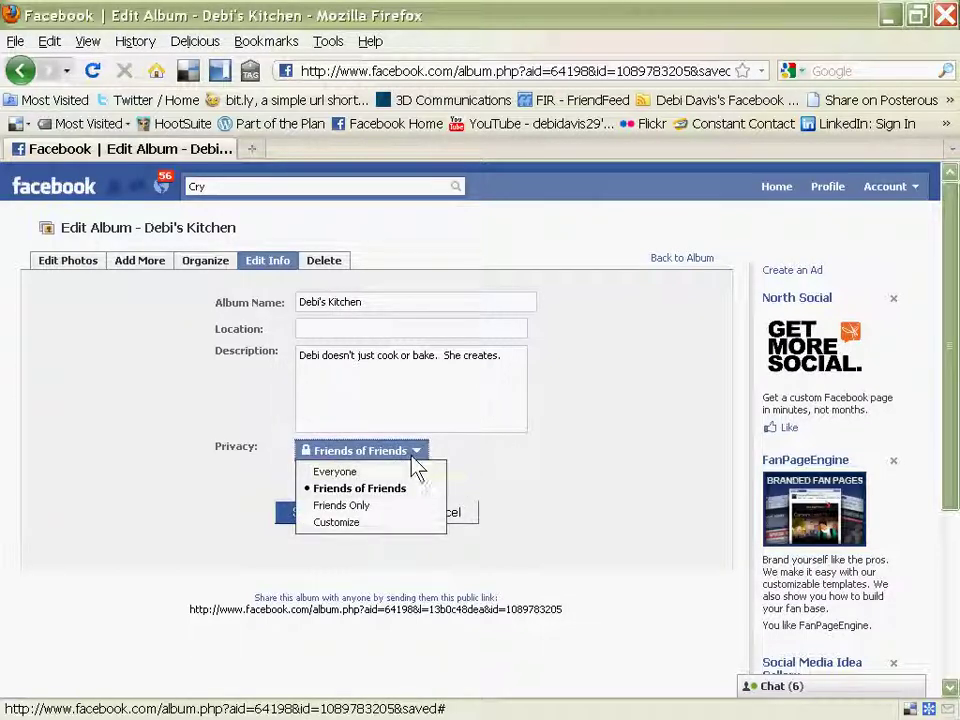
# Step: In Custom Privacy, try Specific People, then revert to Friends of Friends and save
pyautogui.click(337, 522)
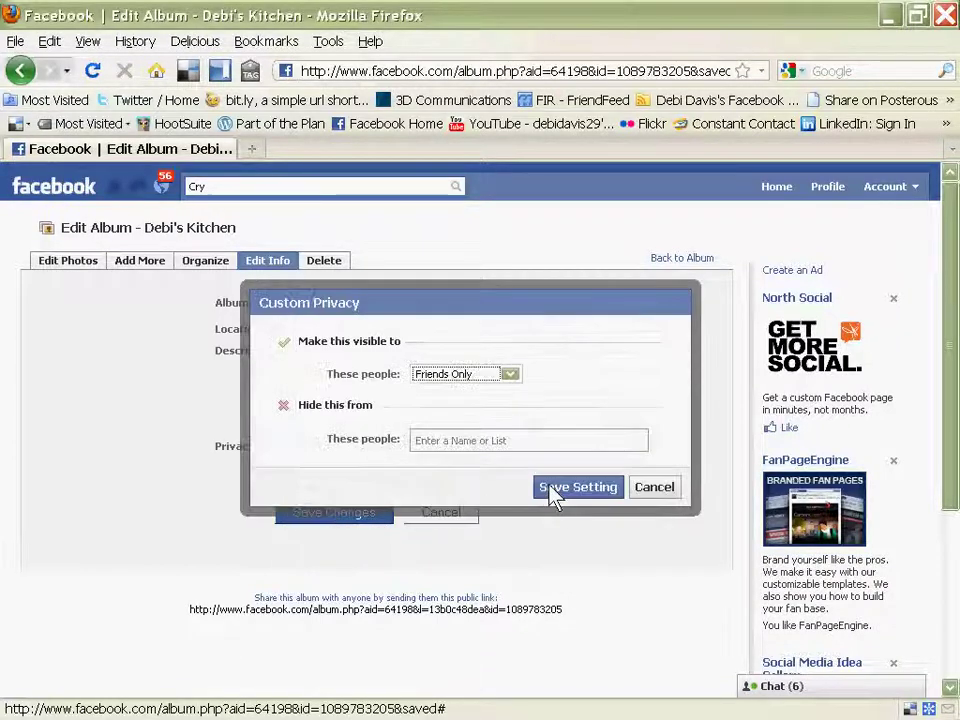
pyautogui.click(516, 382)
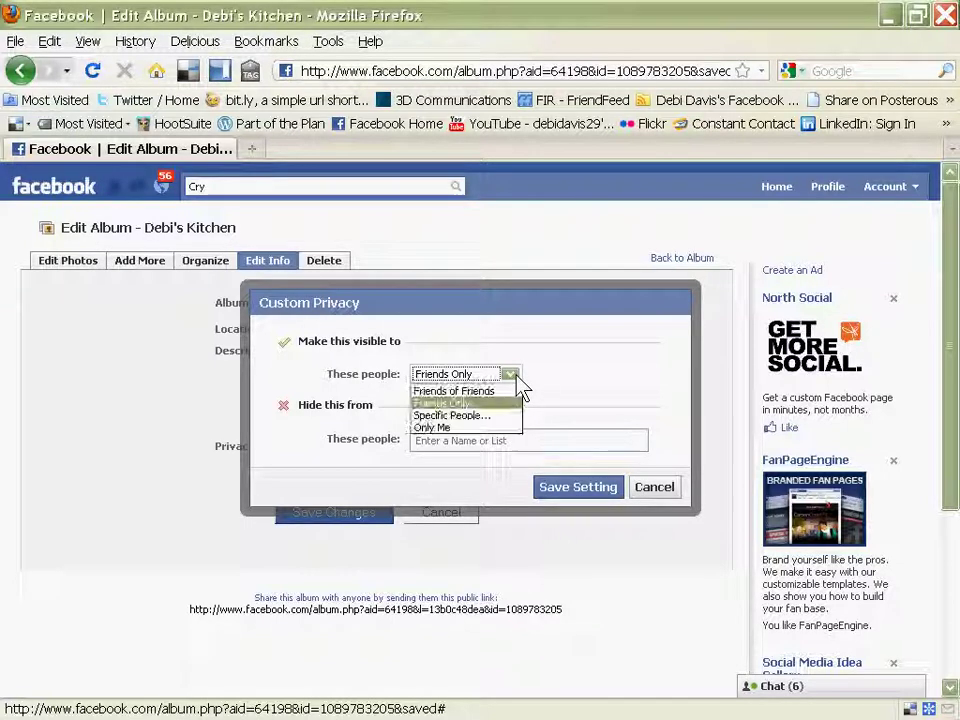
pyautogui.click(462, 417)
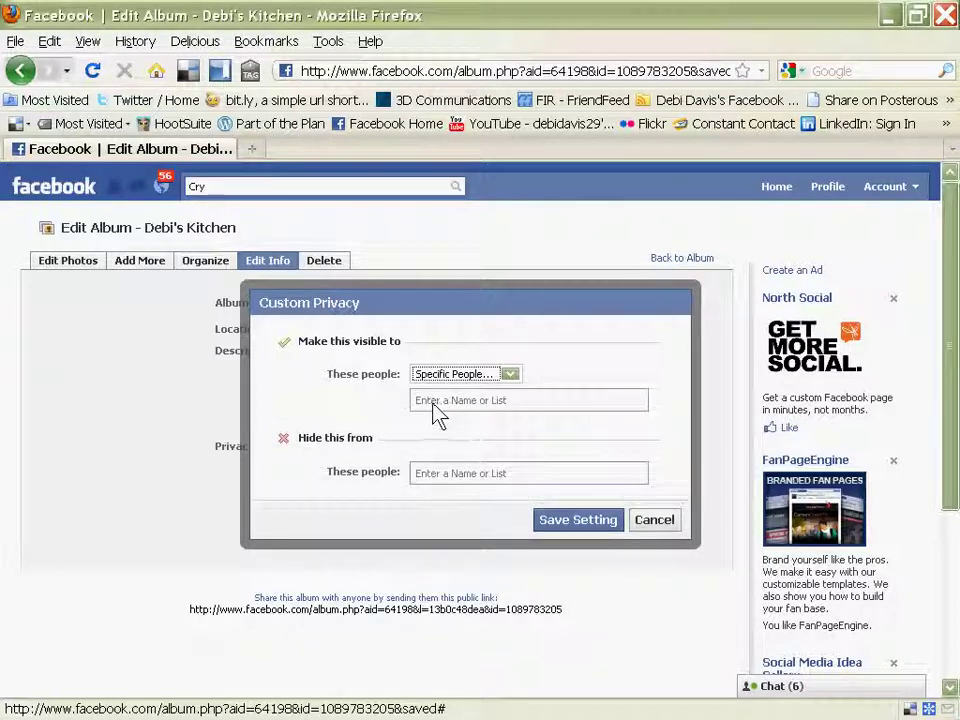
pyautogui.click(436, 412)
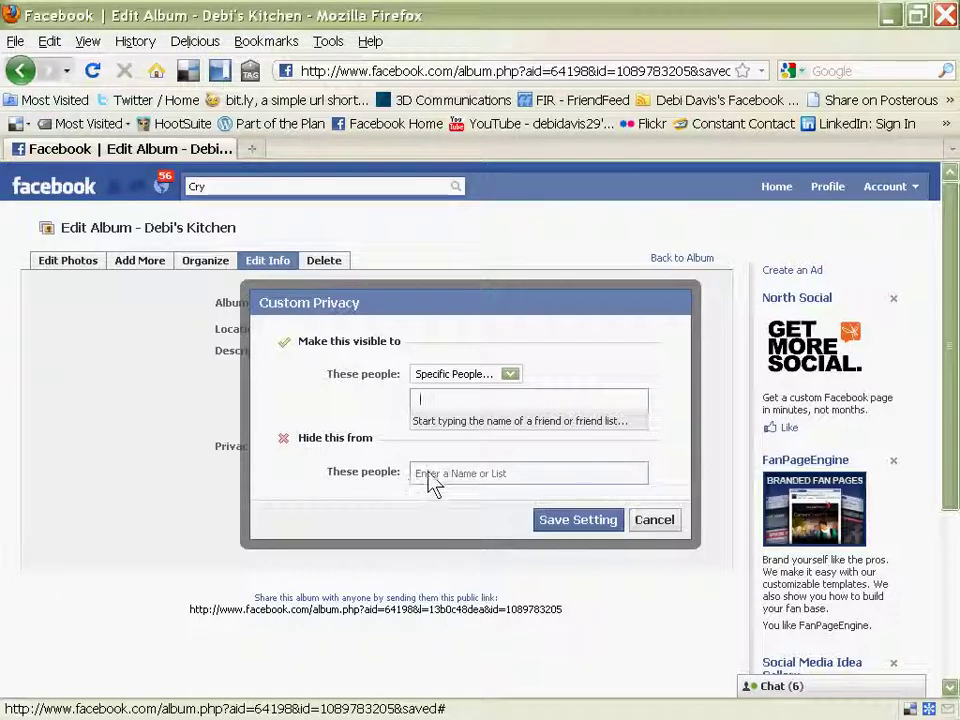
pyautogui.click(430, 478)
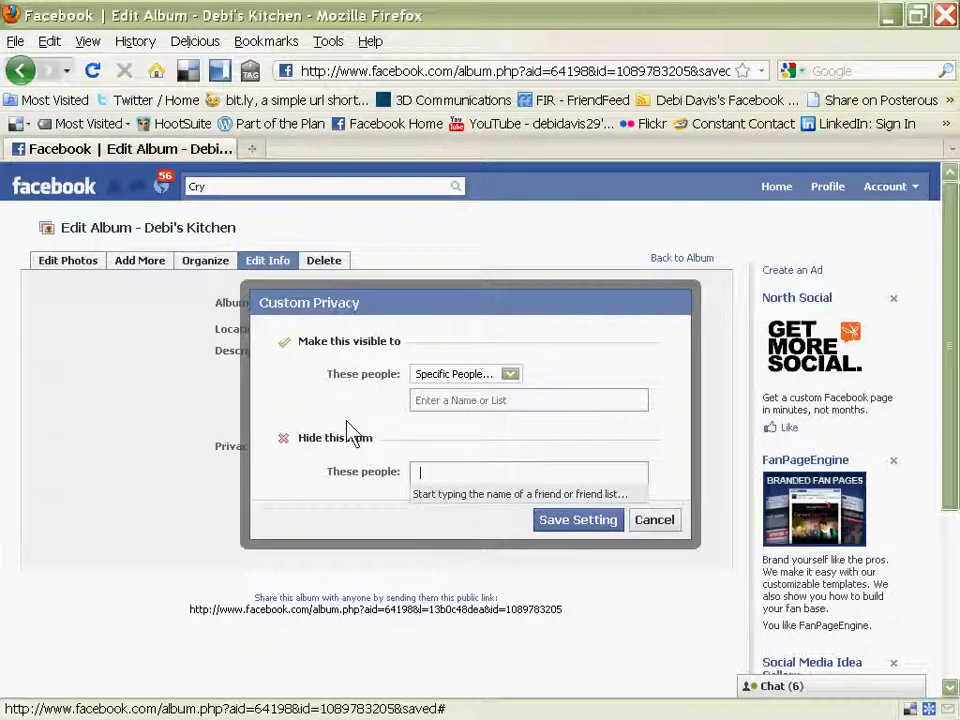
pyautogui.click(512, 375)
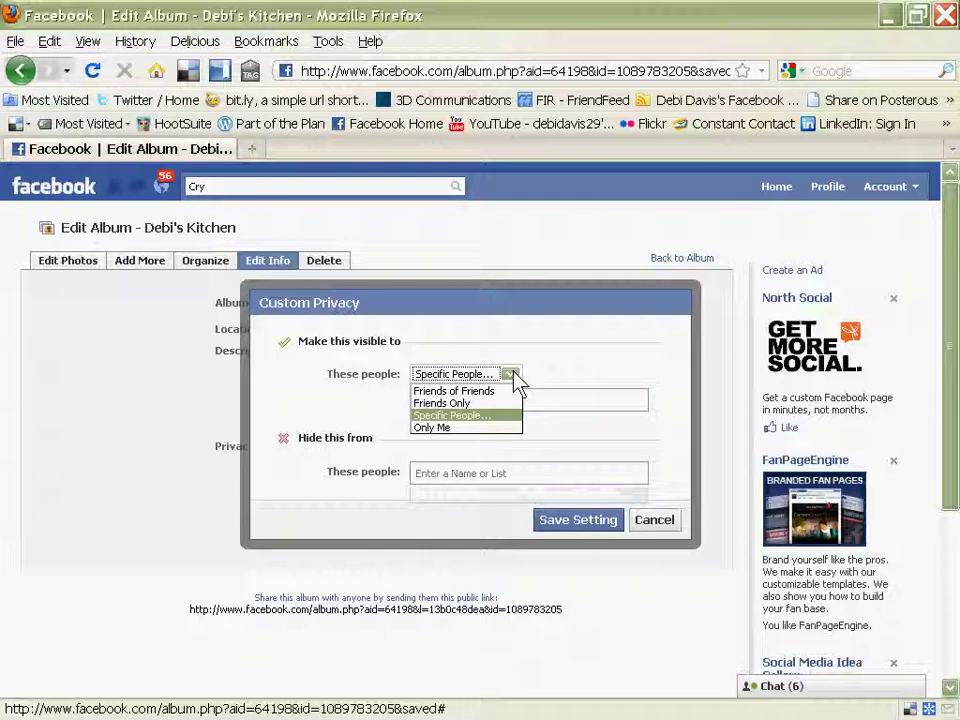
pyautogui.click(454, 391)
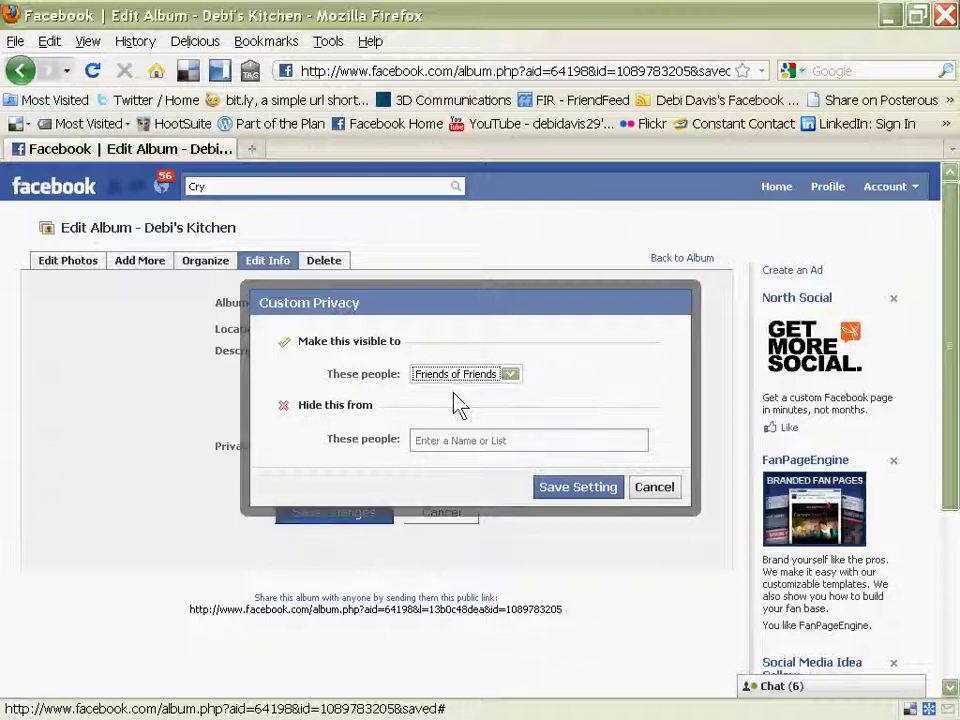
pyautogui.click(577, 487)
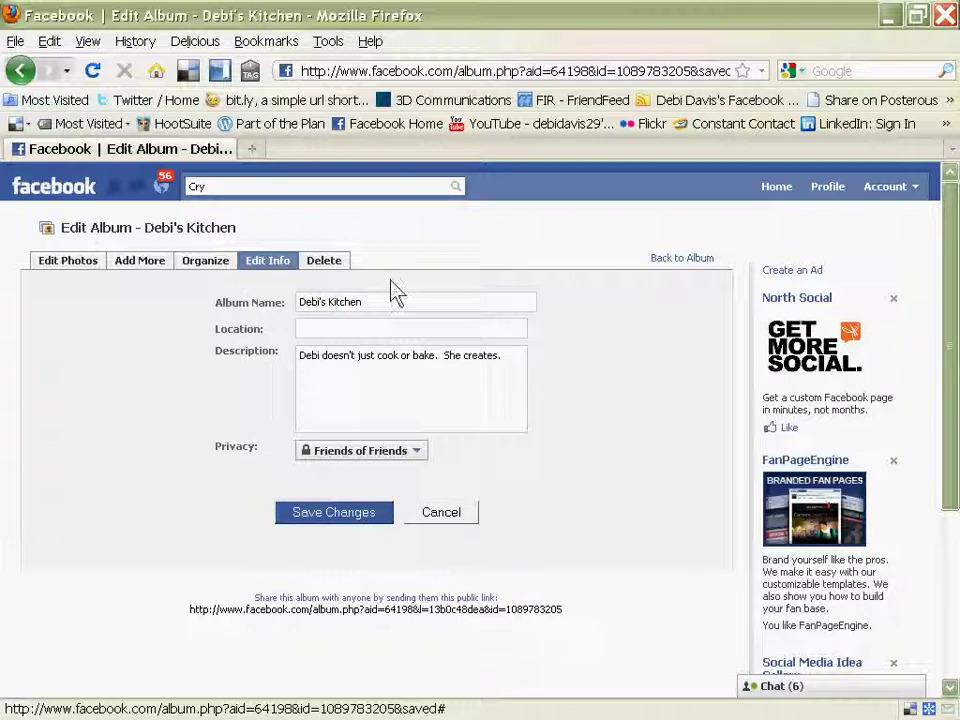
# Step: Go back from Edit Album to the five-photo Debi's Kitchen album page
pyautogui.click(673, 258)
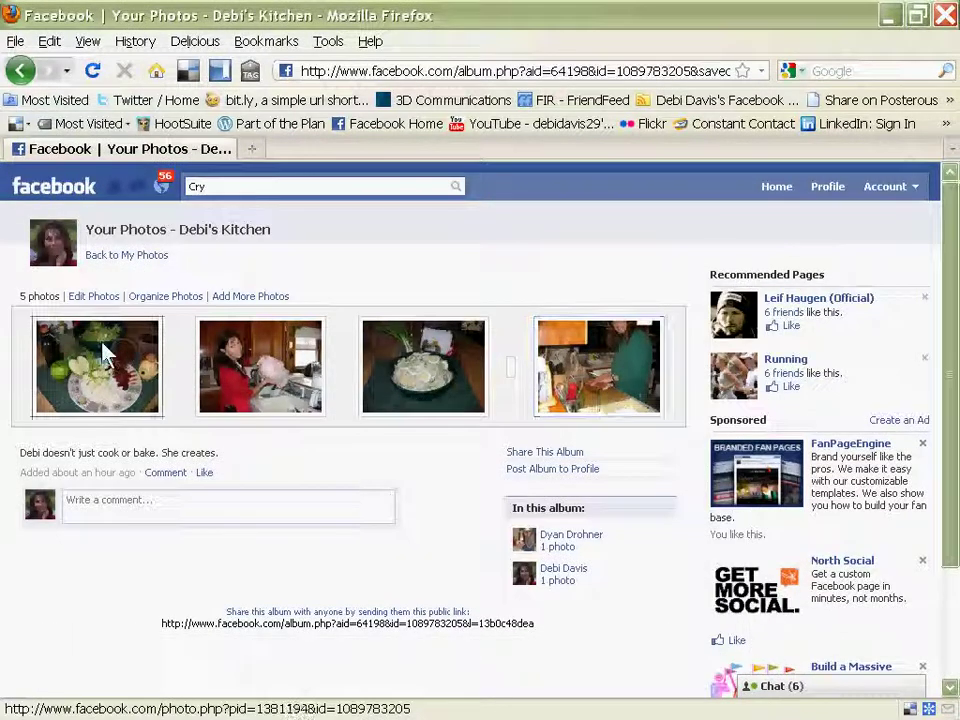